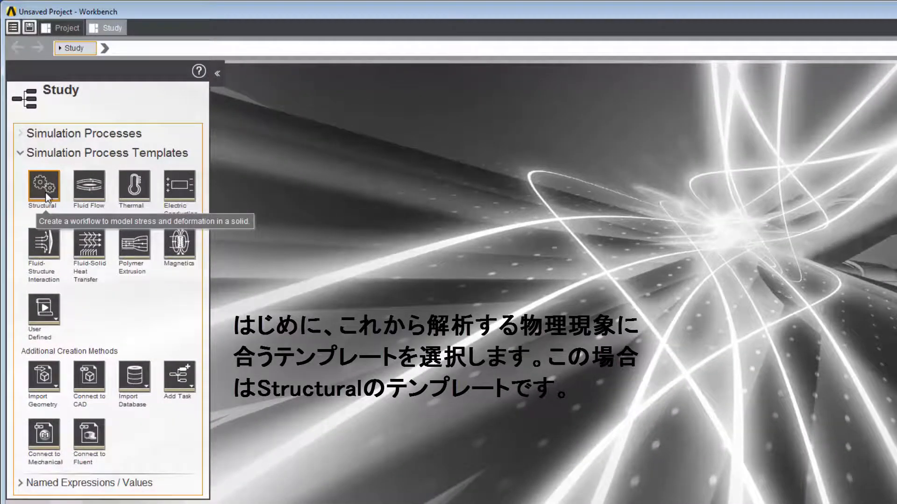
Create a static structural simulation process with Thermal as additional physics, importing manifold_structural.scdoc as the geometry
left_click(45, 191)
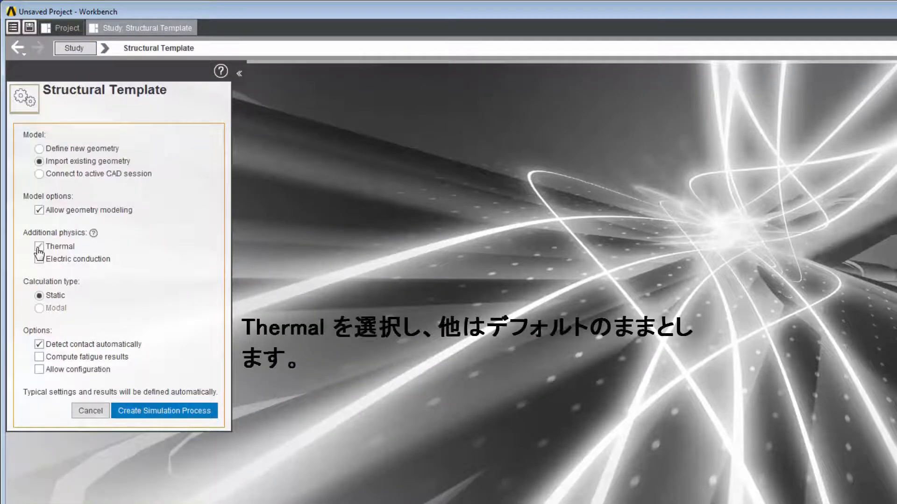
left_click(156, 410)
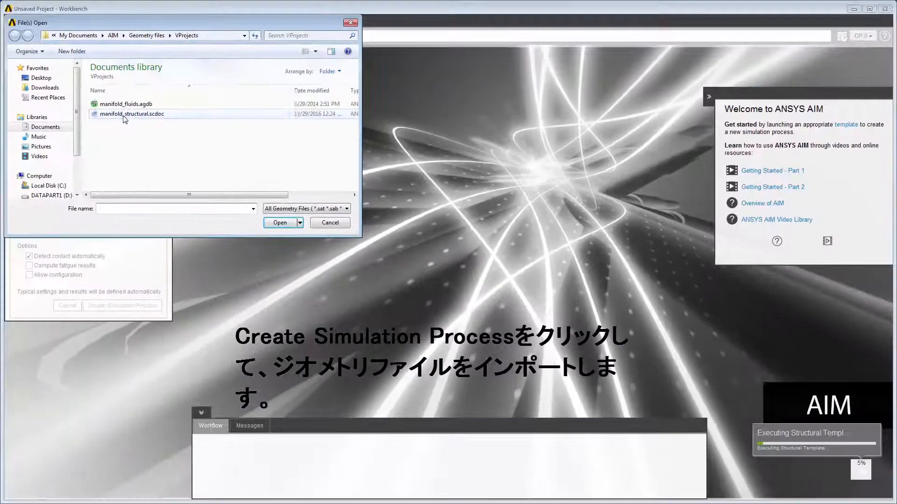
left_click(177, 153)
left_click(270, 223)
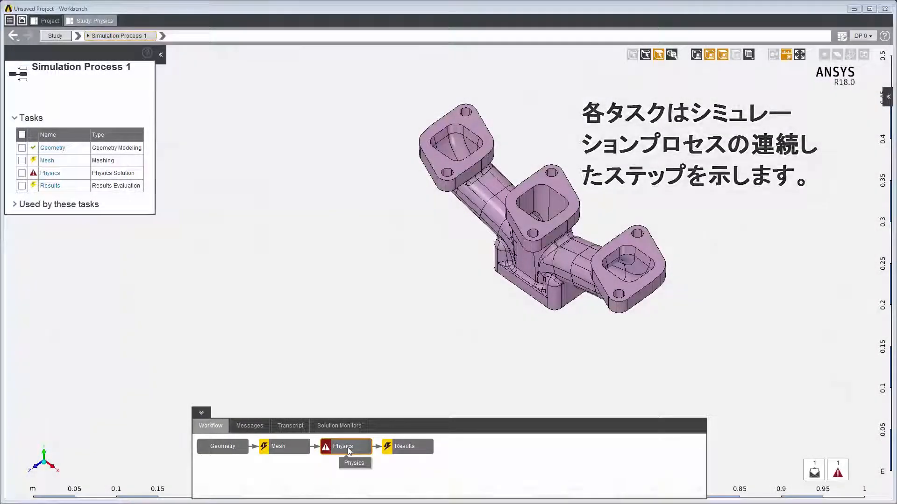
Examine the Physics task's settings, its list of solver options, and its help topic
left_click(347, 447)
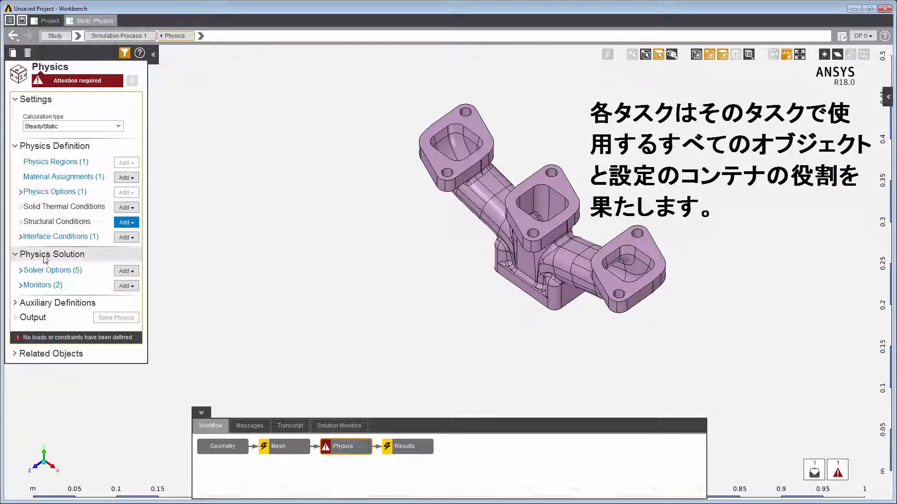
left_click(21, 271)
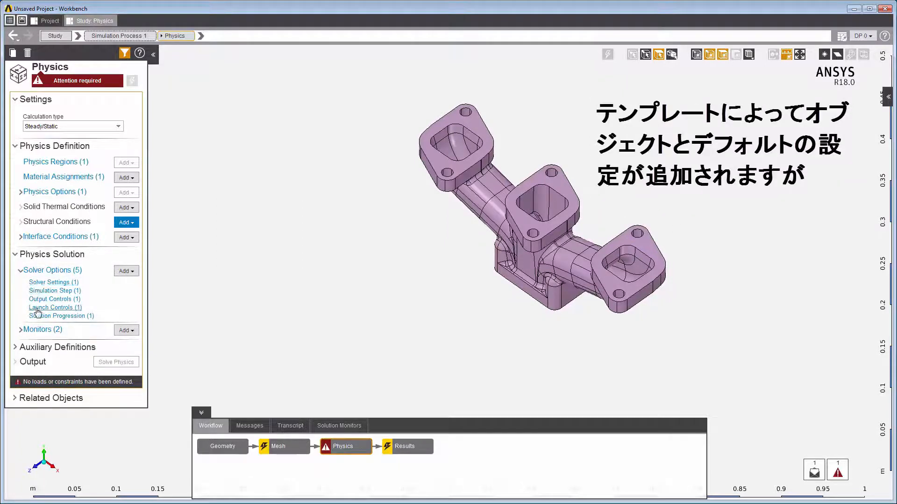
left_click(20, 271)
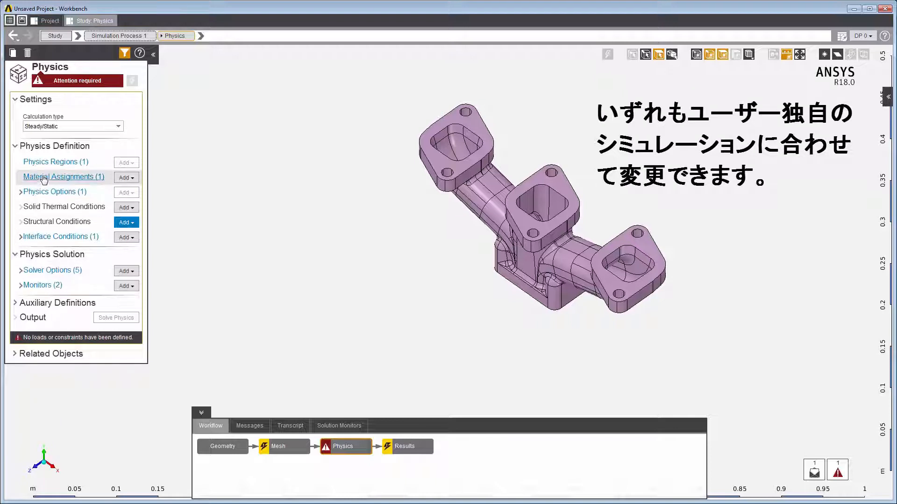
left_click(69, 118)
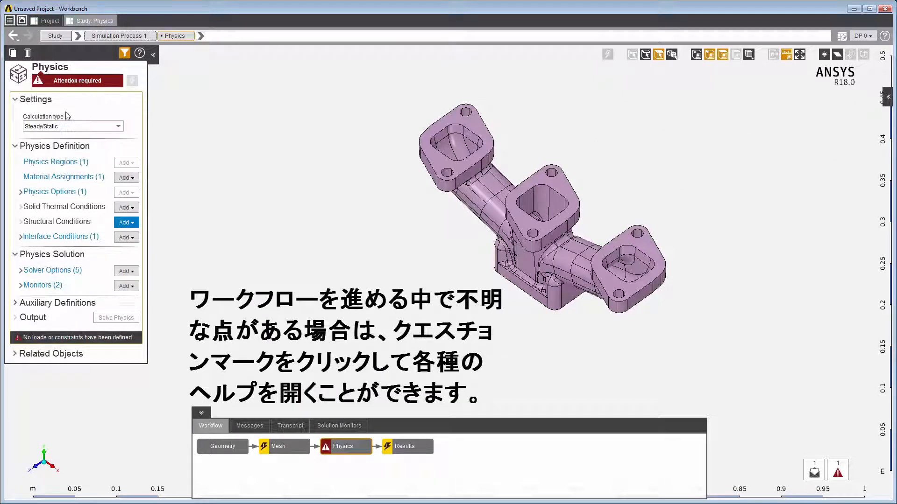
left_click(139, 53)
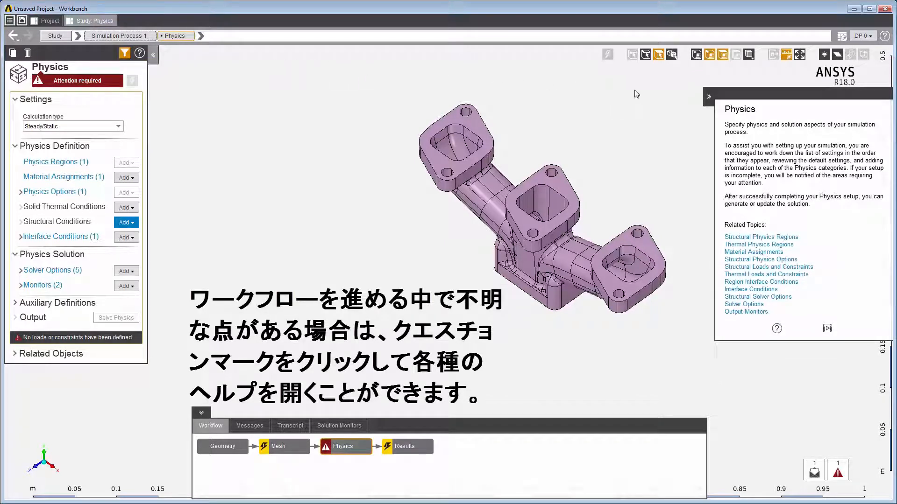
left_click(713, 98)
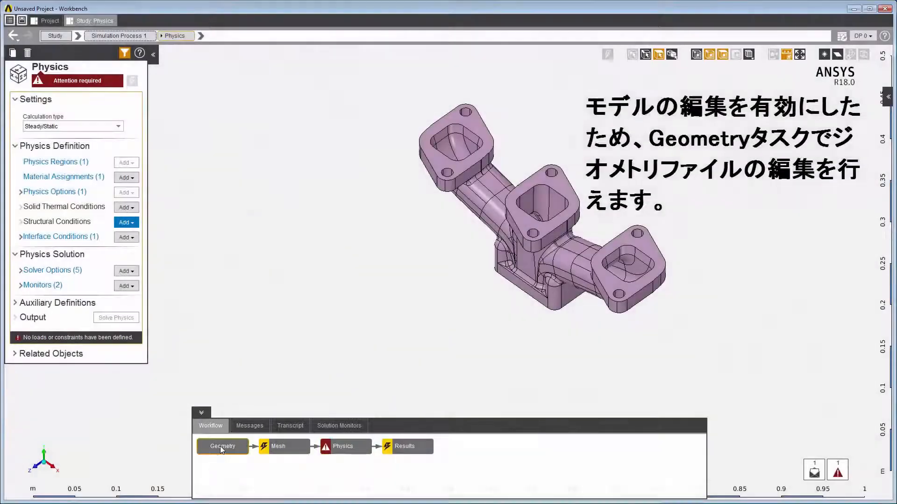
View the imported manifold in the geometry editor of the Geometry task, and return to the simulation
left_click(220, 446)
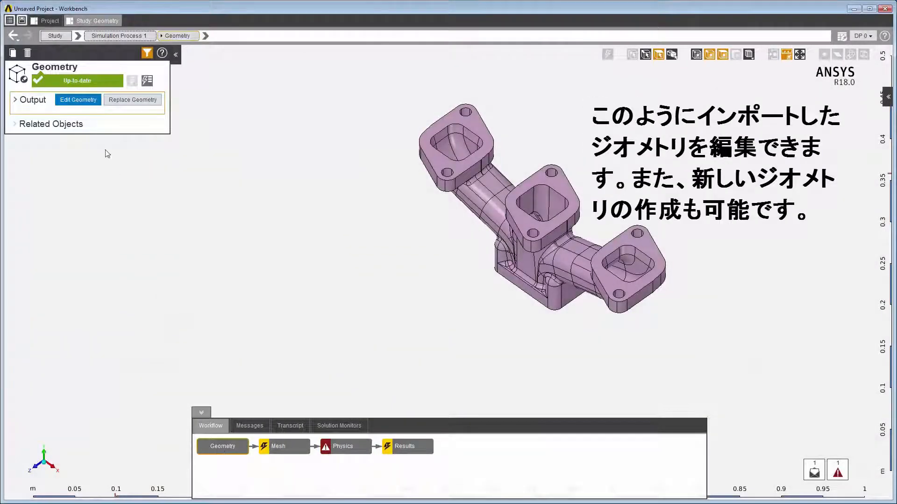
left_click(76, 101)
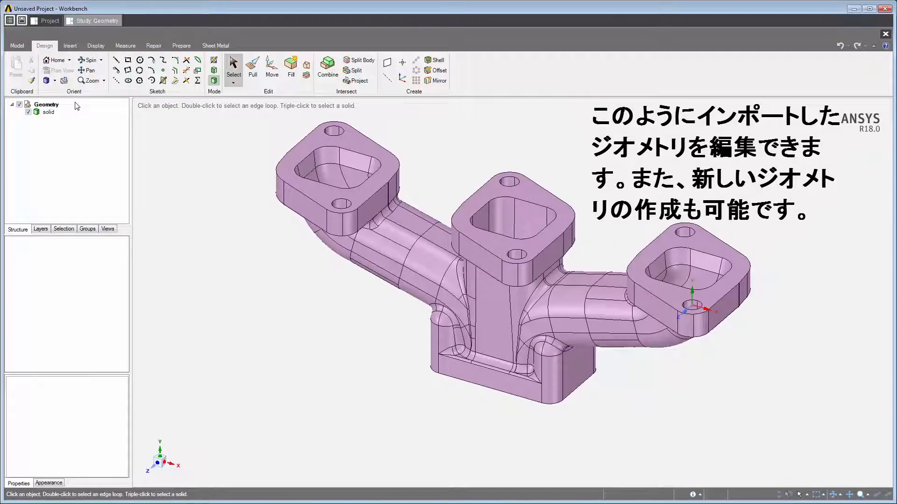
left_click(885, 34)
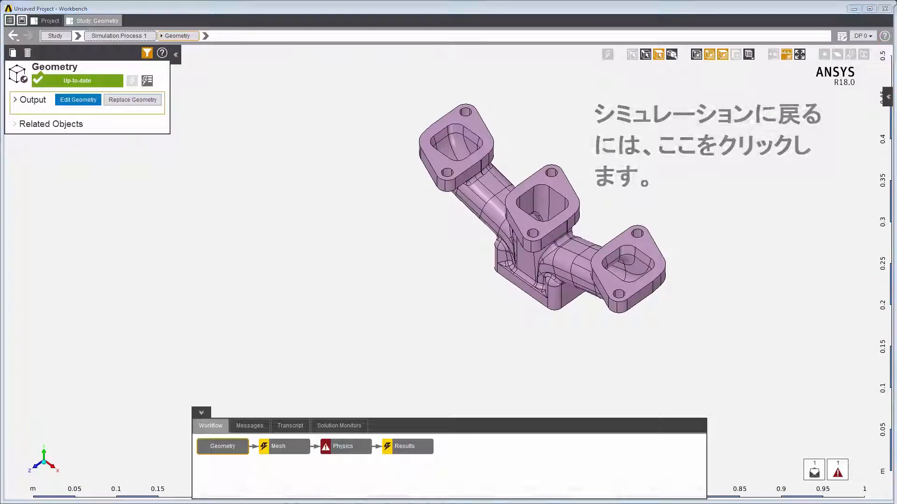
Check the Global Sizing settings in the Mesh task and generate the mesh with the predefined settings
left_click(290, 447)
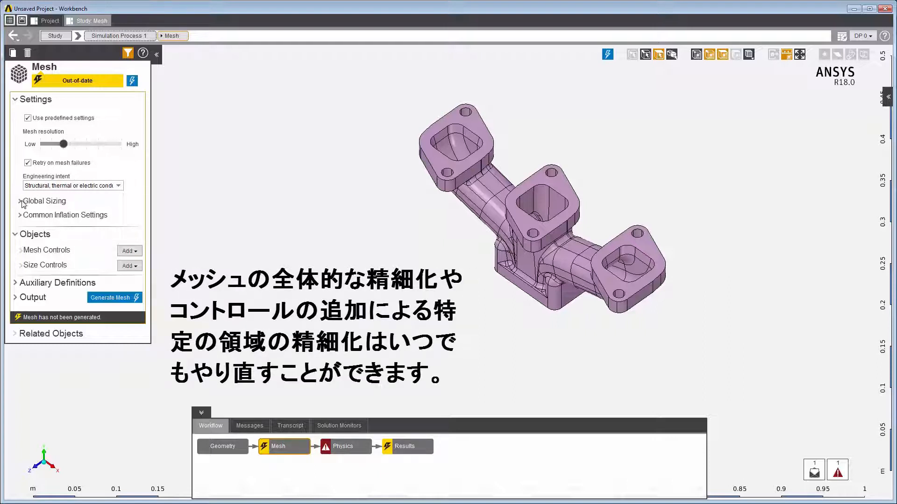
left_click(20, 202)
left_click(20, 202)
left_click(132, 81)
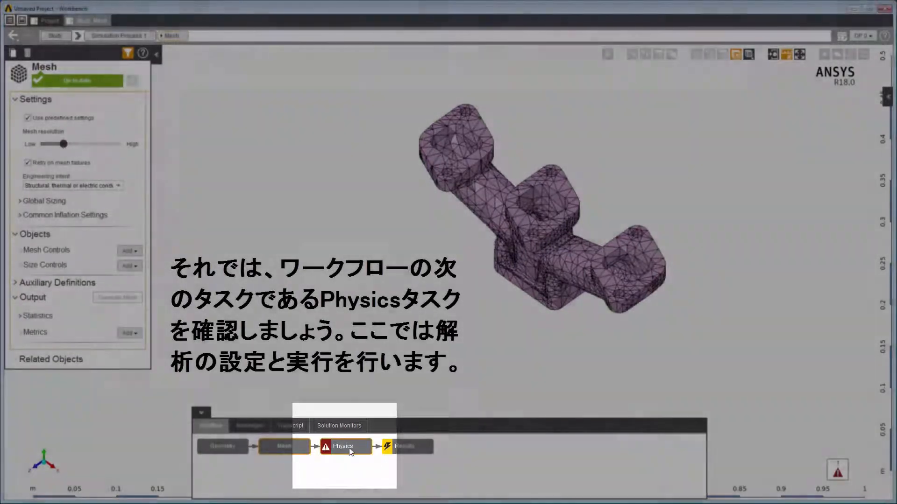
Check the physics region's physics types and location in the Physics task, and read the message explaining why the task requires attention
left_click(348, 447)
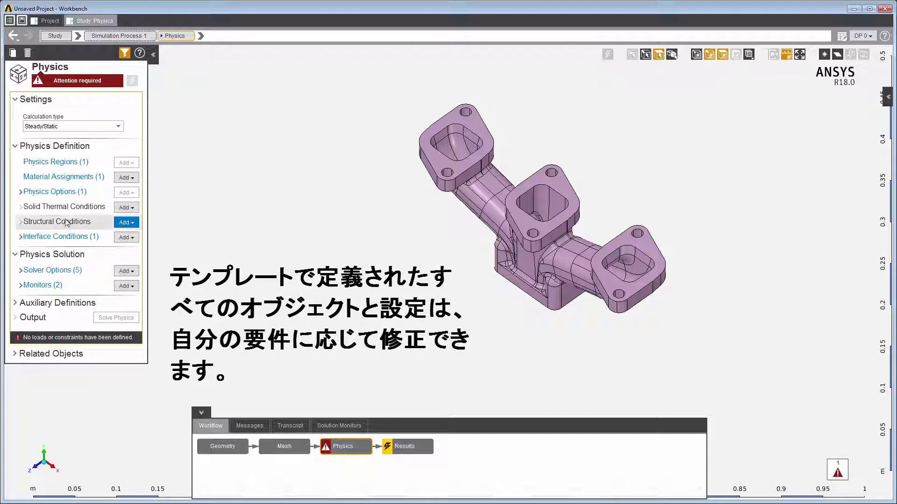
left_click(65, 162)
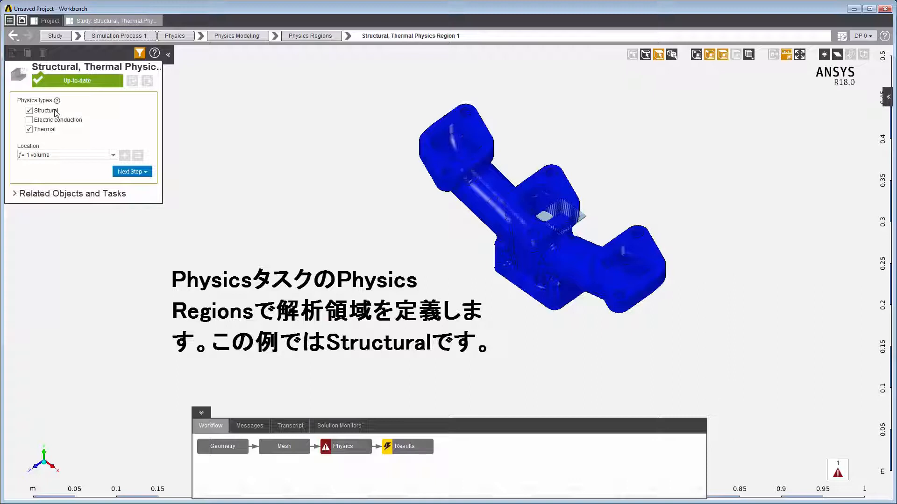
left_click(55, 156)
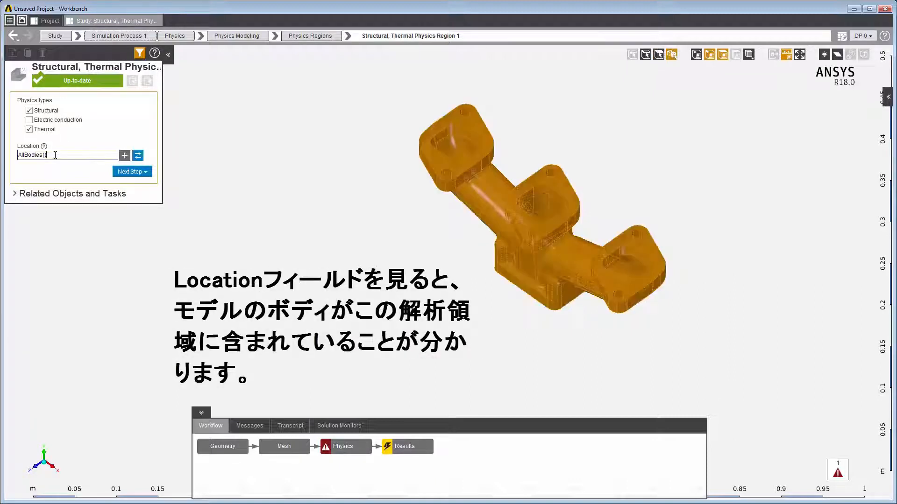
left_click(89, 140)
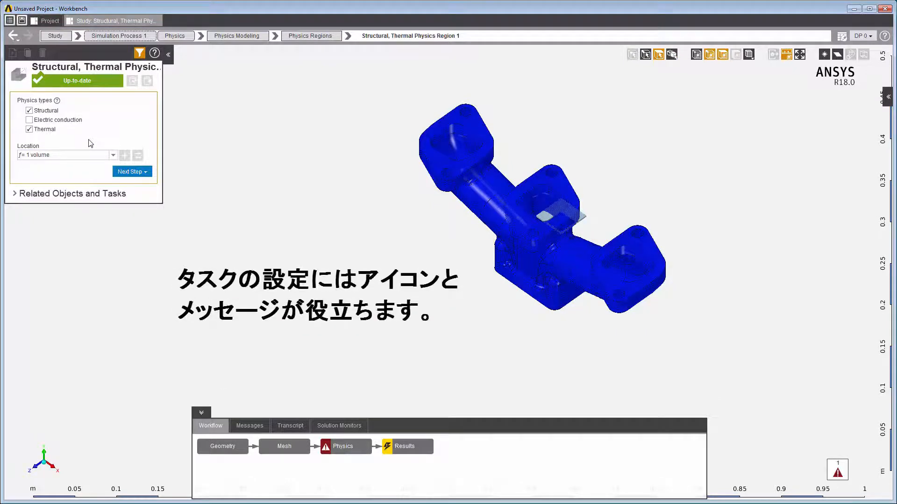
left_click(13, 35)
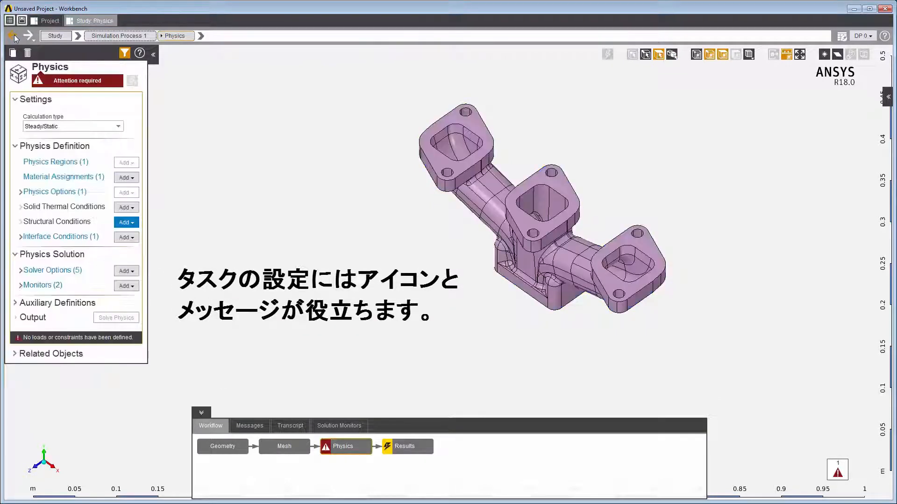
left_click(69, 81)
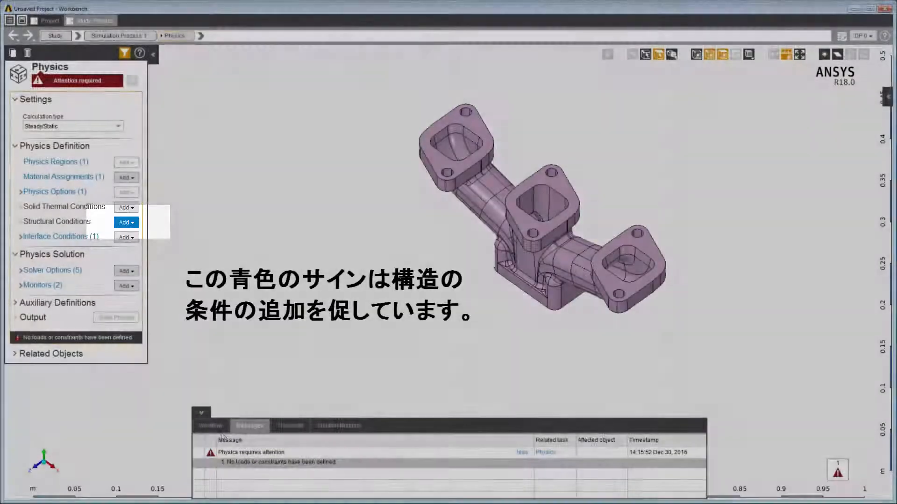
left_click(212, 426)
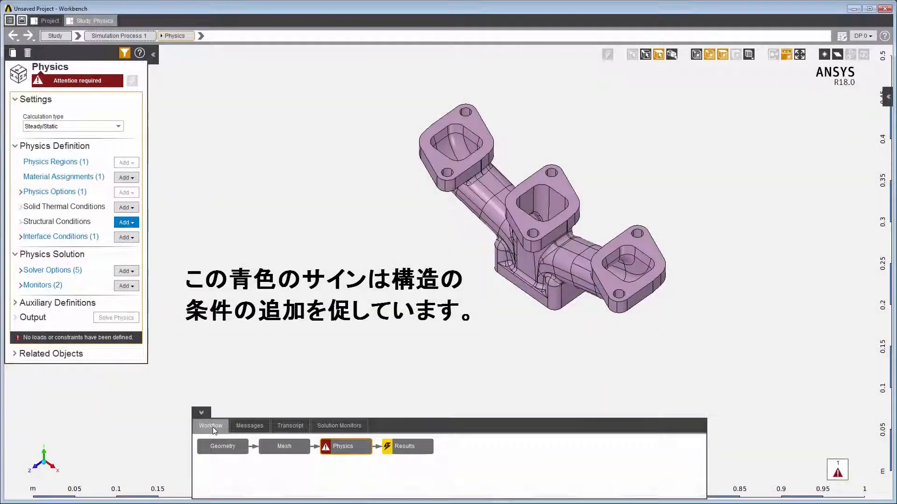
Add a fixed support as a structural condition on the top faces of the manifold's three upper flanges
left_click(135, 222)
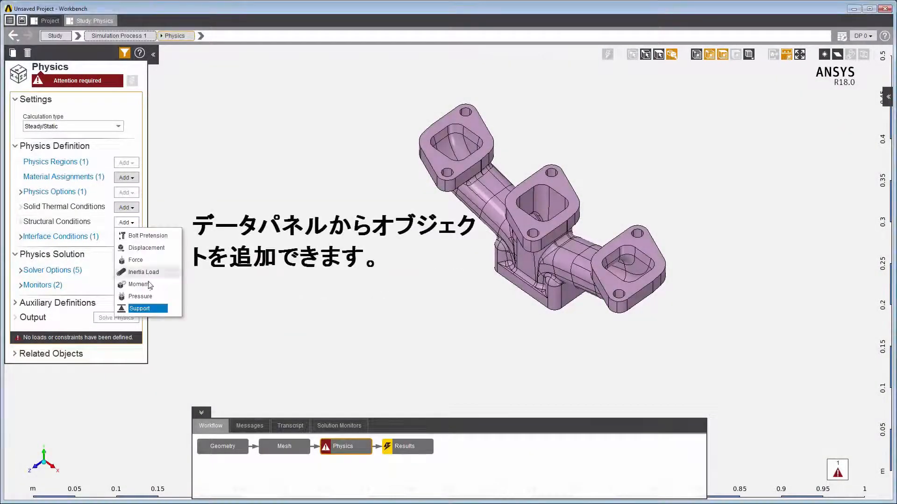
left_click(151, 310)
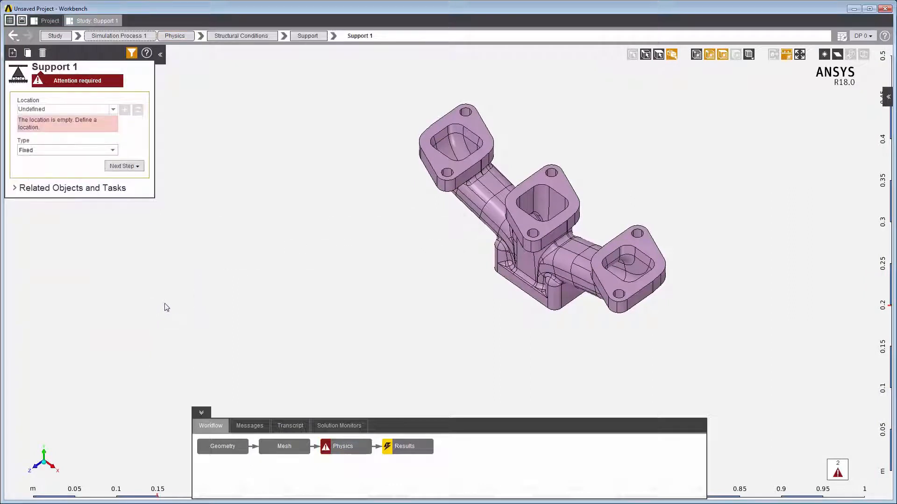
left_click(659, 54)
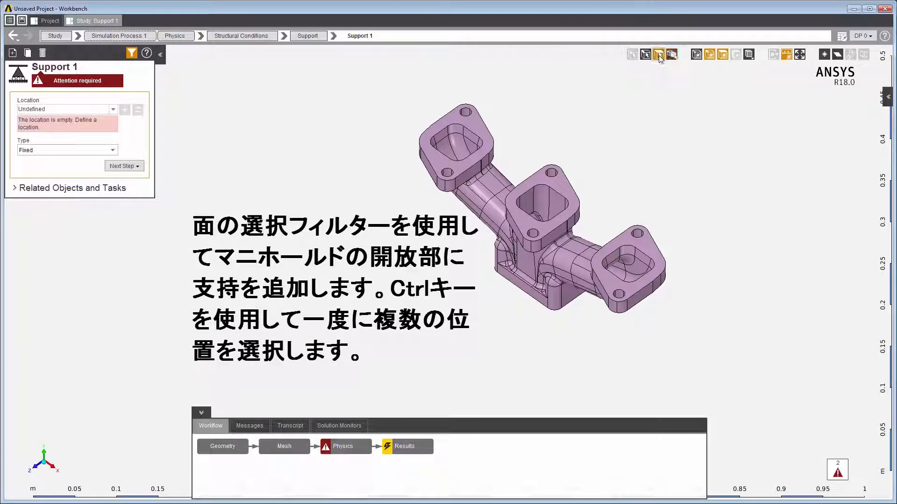
left_click(649, 252)
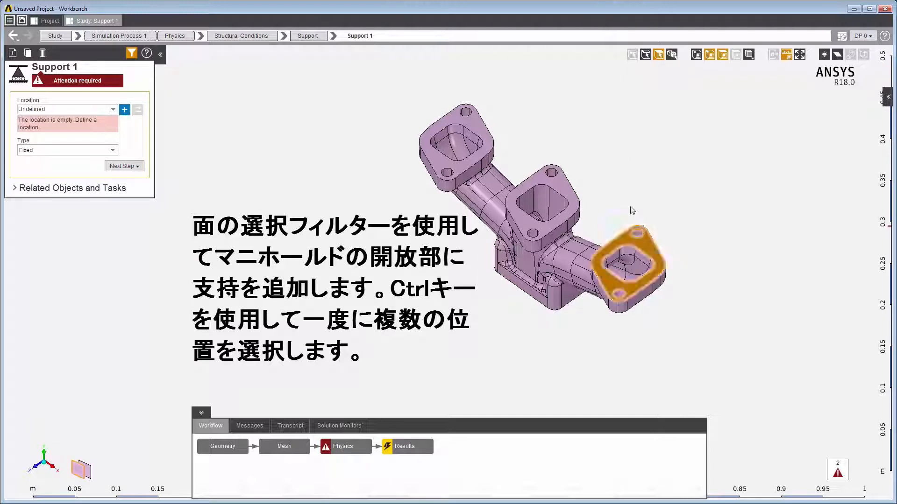
left_click(563, 182, "ctrl")
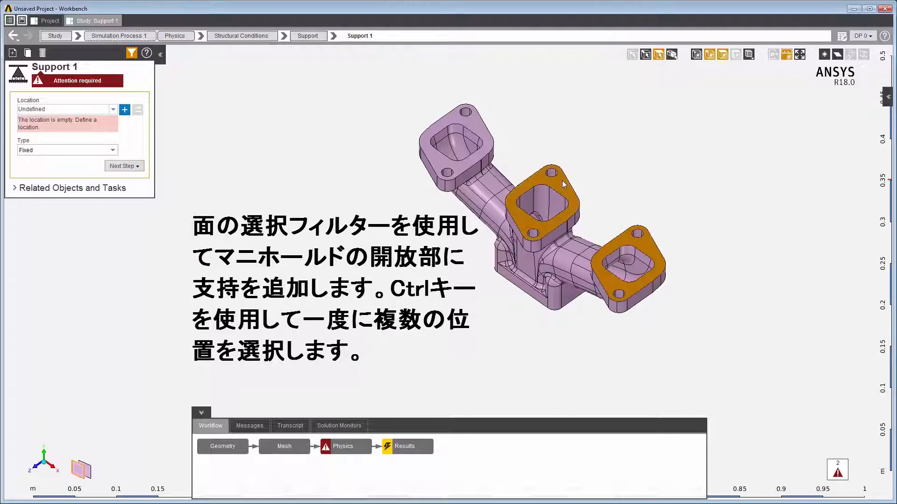
left_click(478, 120, "ctrl")
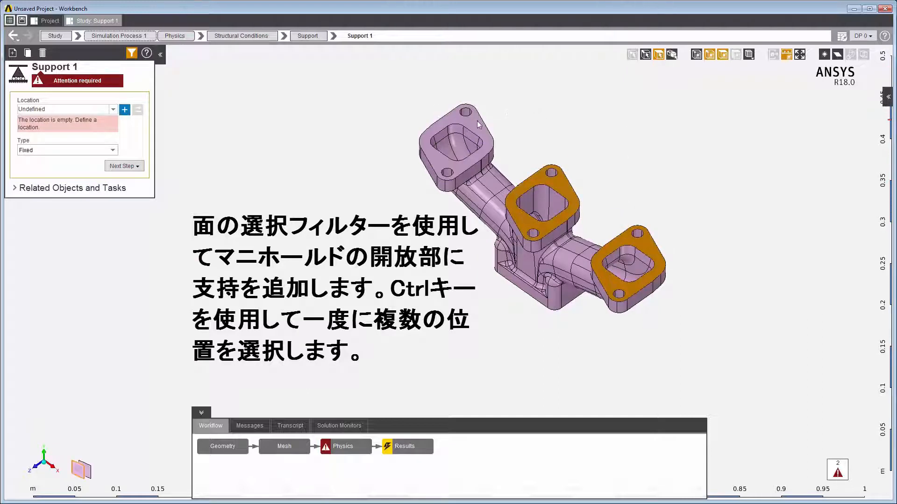
left_click(125, 110)
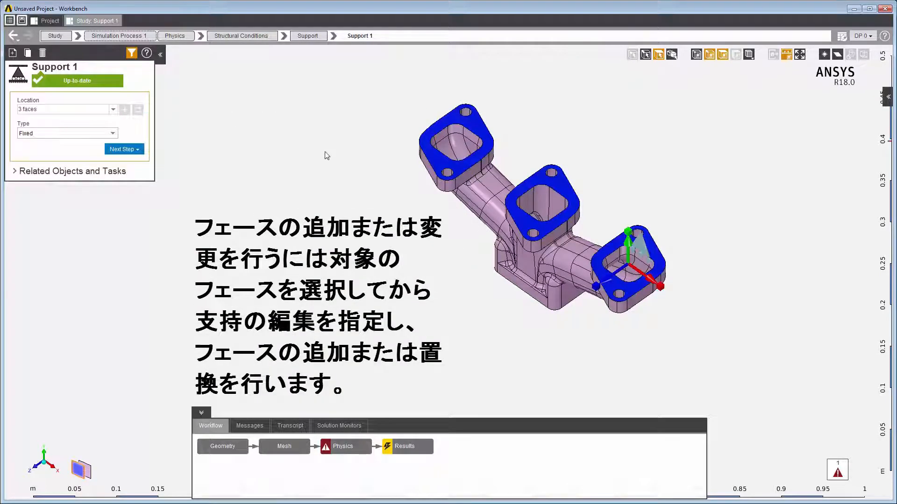
Add the underside face of the manifold's bottom flange to the fixed support's location
middle_click_drag(433, 151, 584, 3)
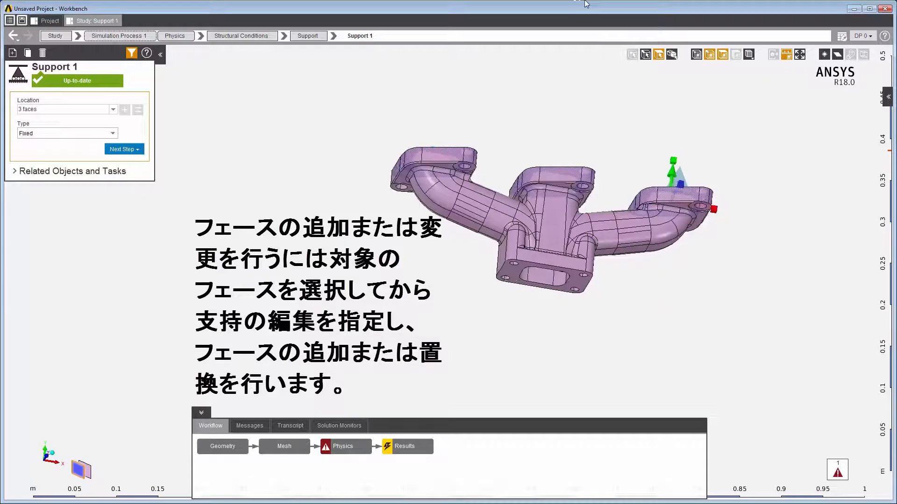
left_click(516, 284)
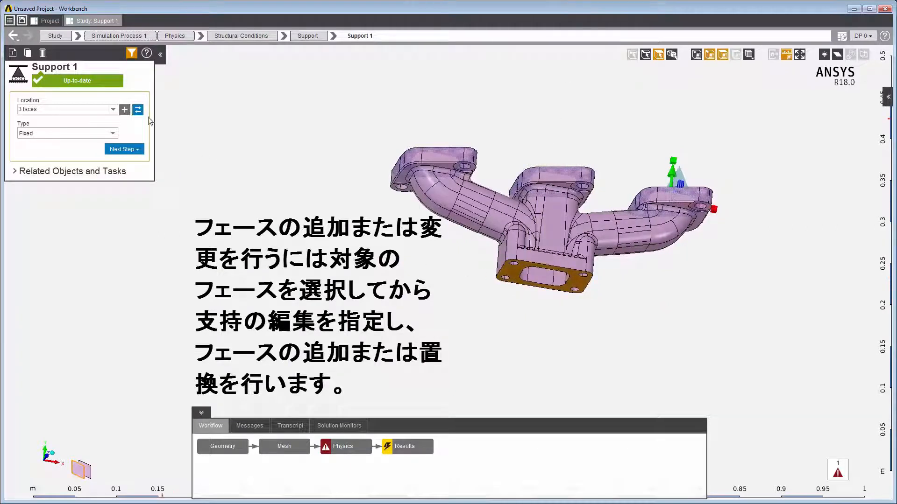
left_click(125, 109)
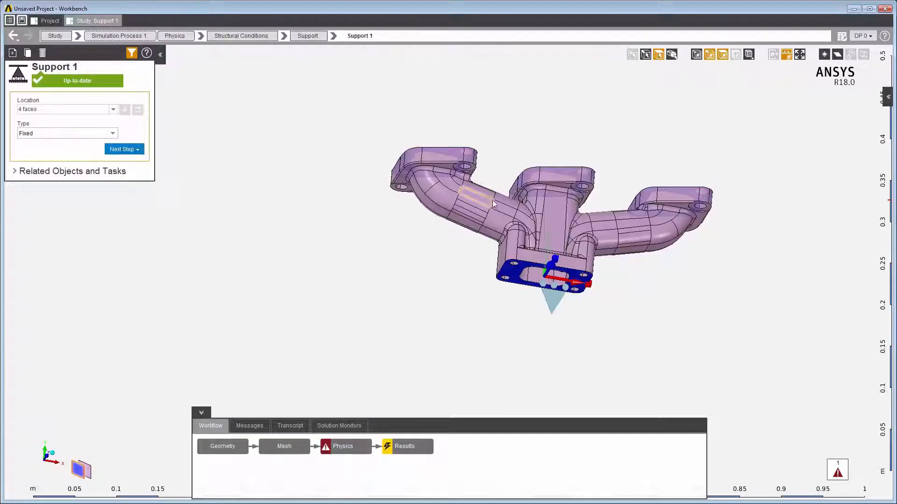
Add a Temperature solid thermal condition of 375 C on the interface_solid selection set covering the manifold's inner faces
middle_click_drag(496, 205, 440, 348)
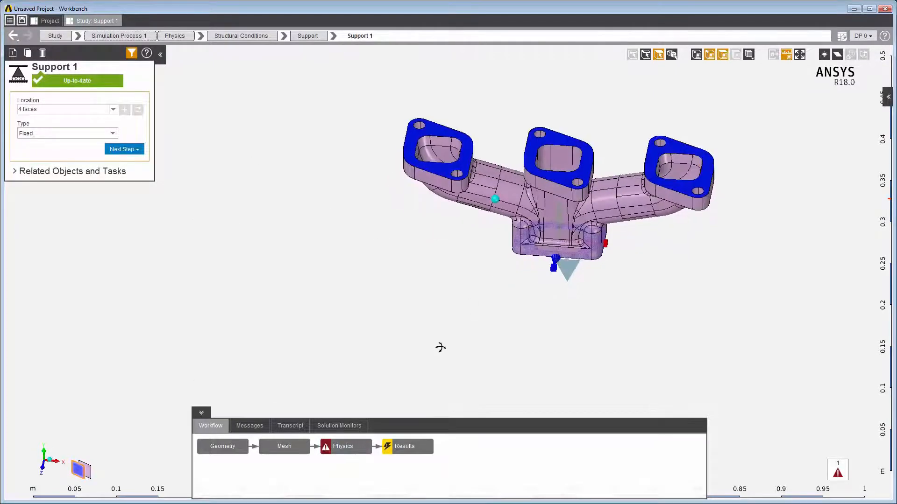
right_click(443, 235)
mouse_move(463, 258)
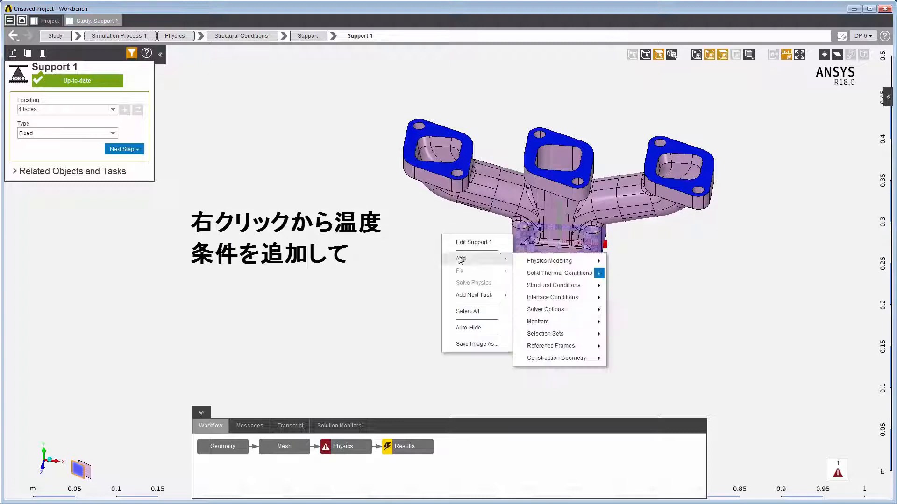
mouse_move(536, 275)
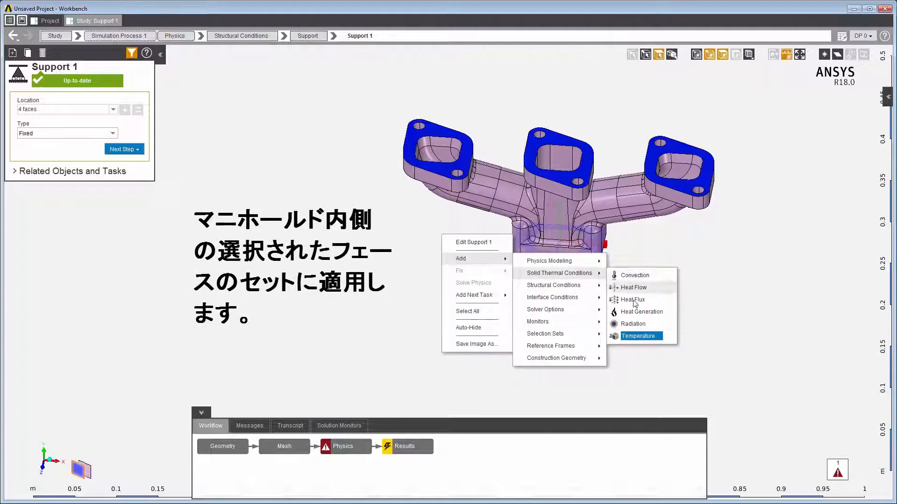
left_click(639, 337)
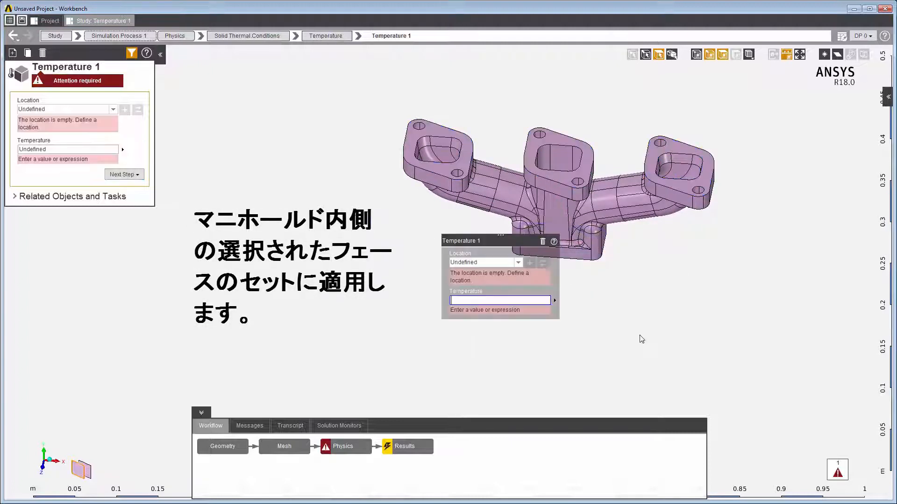
left_click(486, 262)
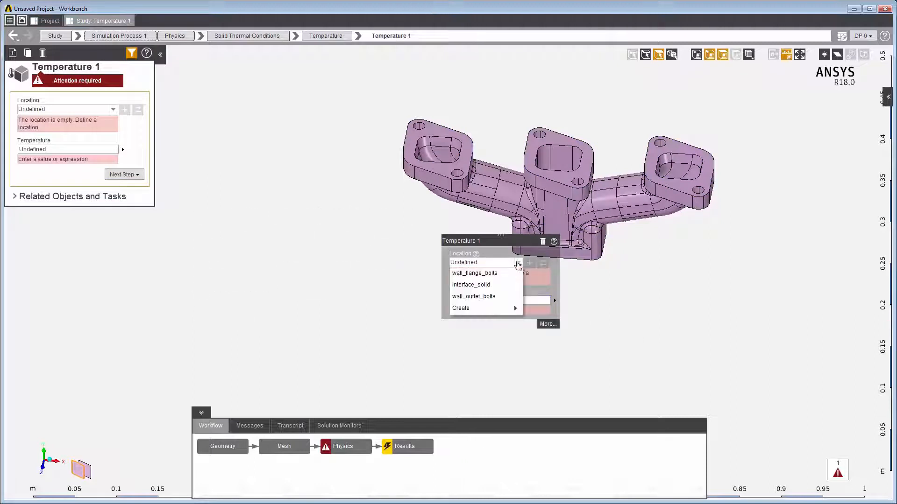
left_click(478, 283)
type("37")
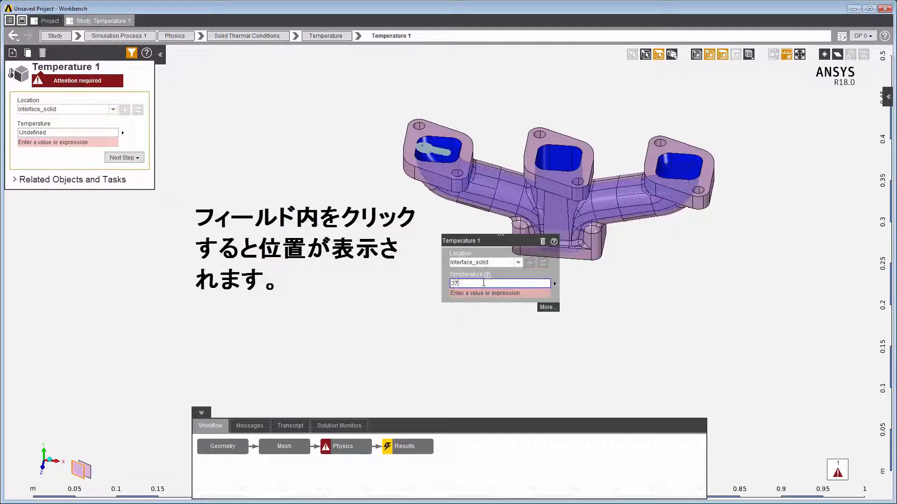
type("5")
key("Return")
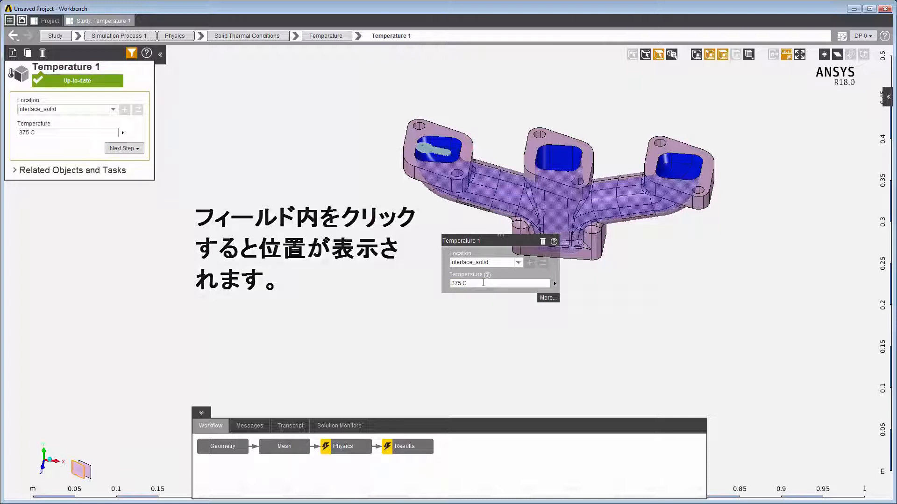
Check the manifold's material assignment in the Physics task and switch the model to the enhanced display
left_click(175, 36)
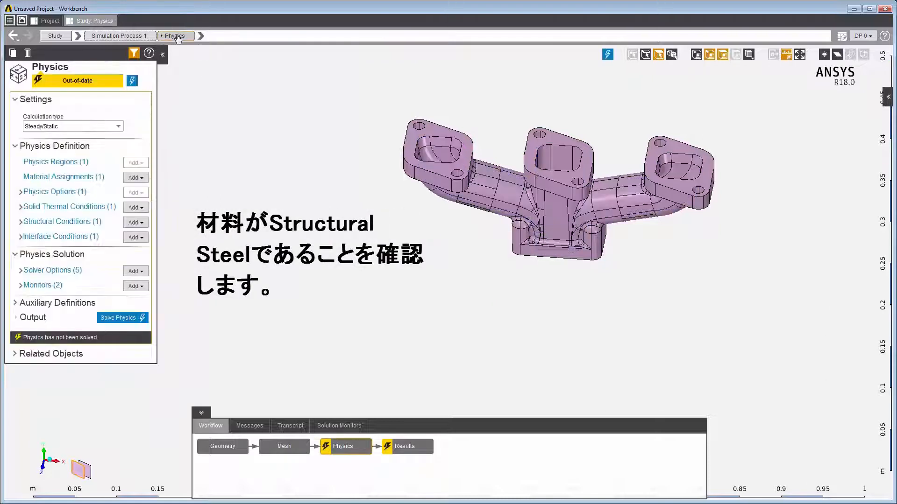
left_click(82, 177)
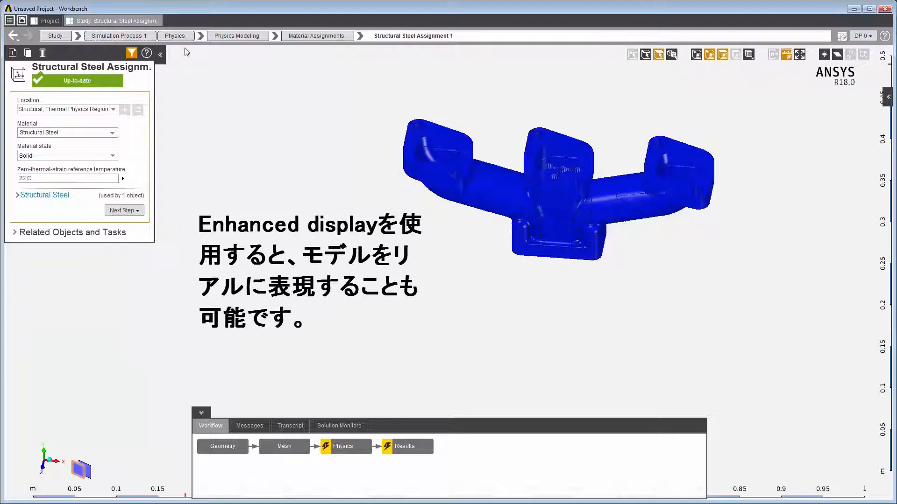
left_click(175, 36)
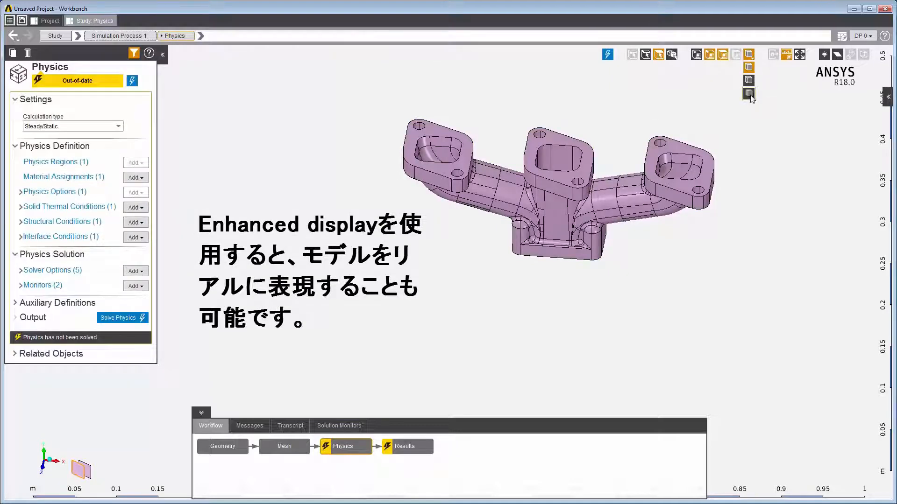
left_click(748, 93)
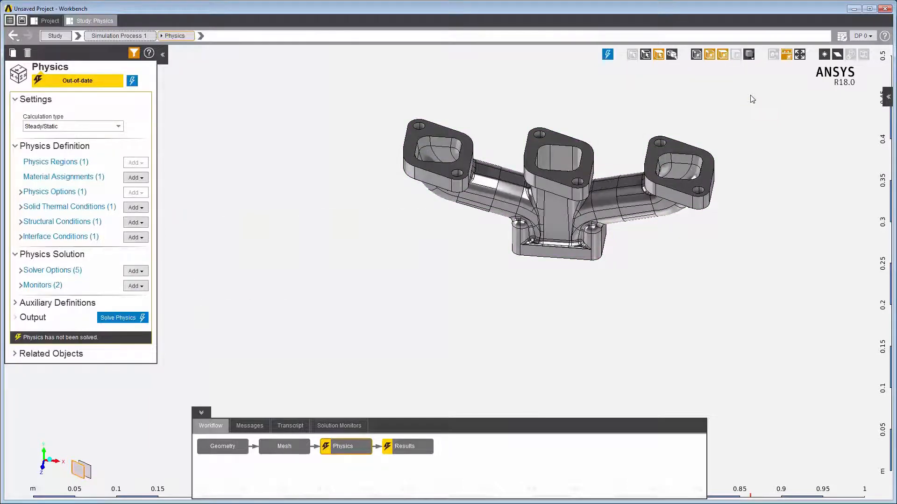
Solve the physics and read through the Structural Output 1 solver transcript
left_click(122, 317)
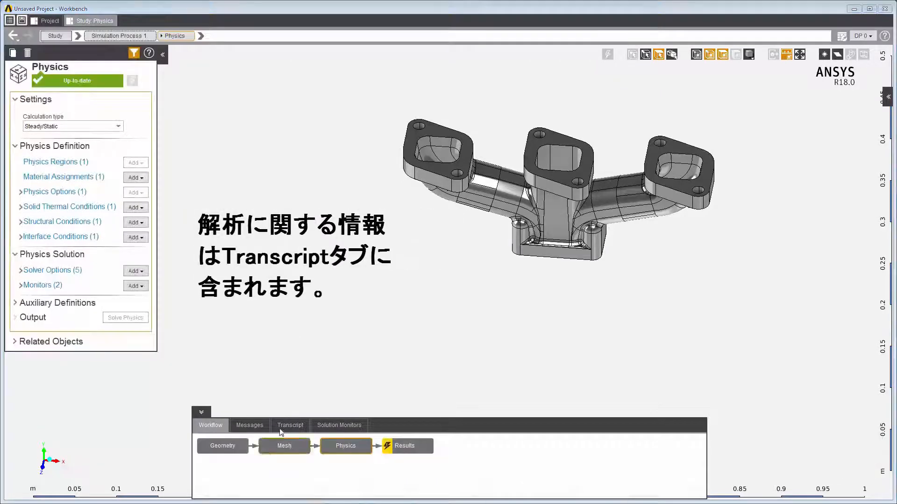
left_click(284, 424)
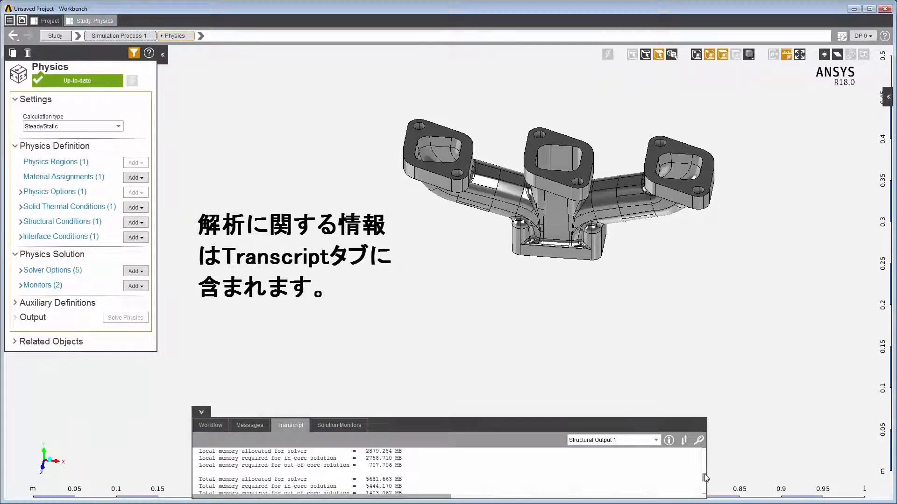
left_click_drag(705, 478, 704, 485)
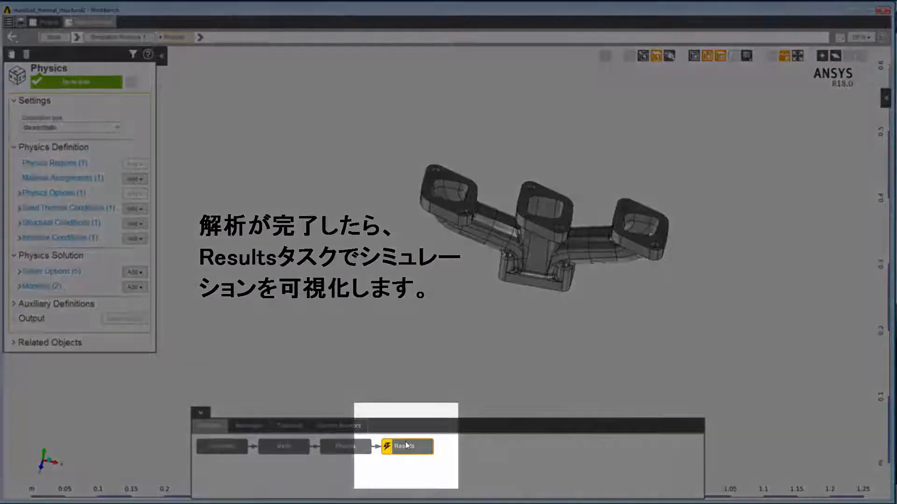
Check which result types can be added in the Results task, and evaluate the predefined contour results
left_click(406, 445)
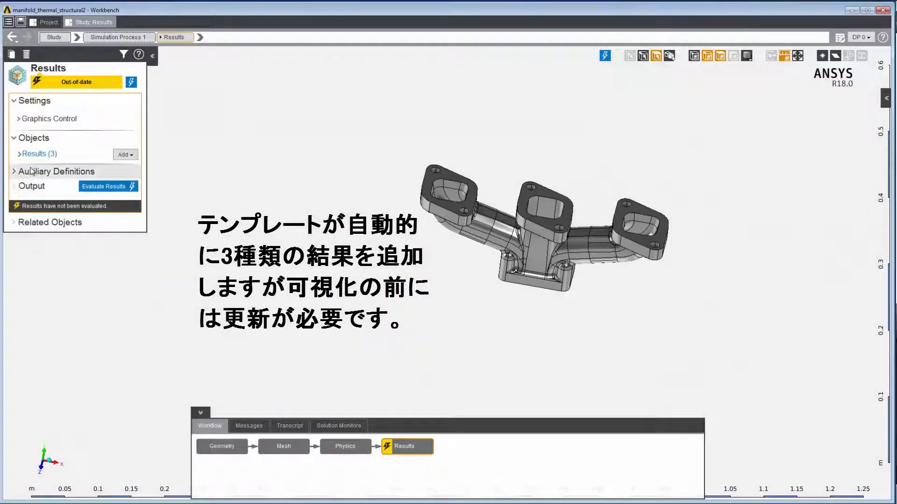
left_click(19, 154)
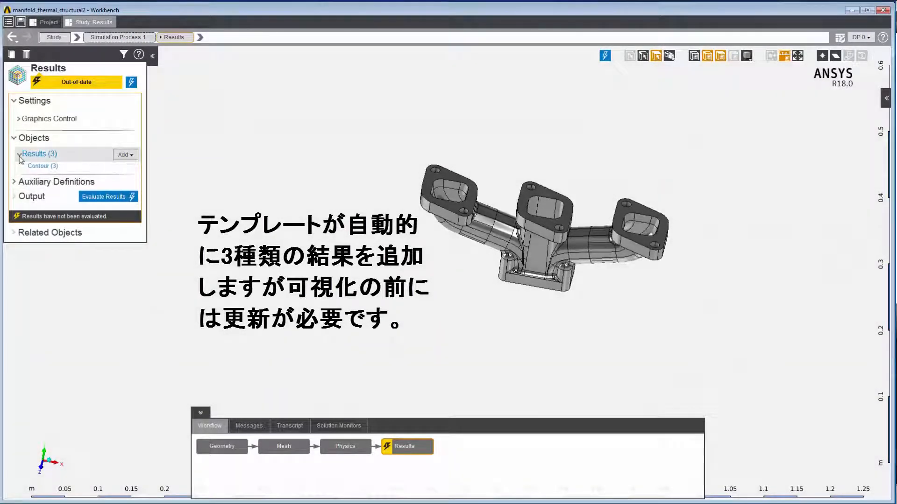
left_click(132, 157)
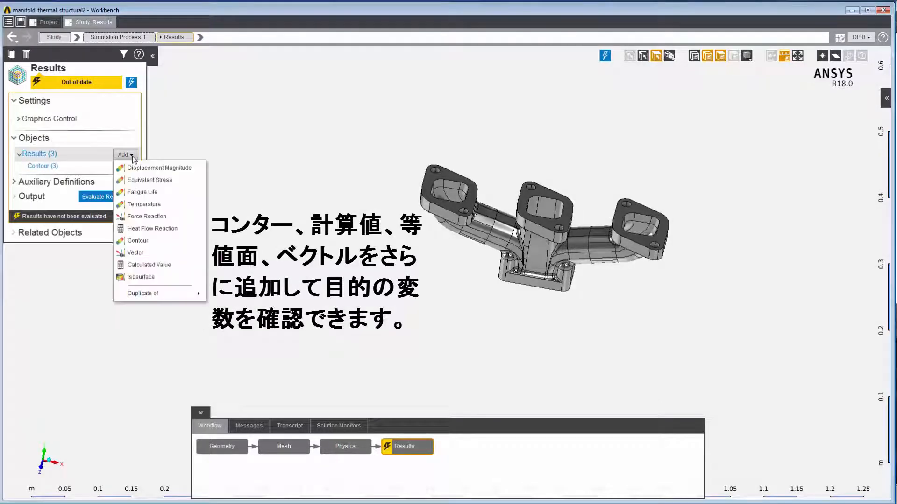
left_click(167, 158)
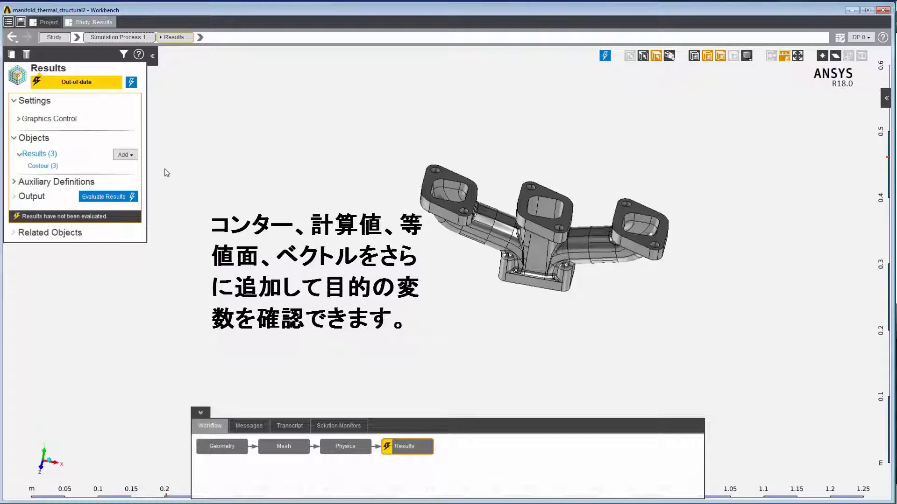
left_click(112, 196)
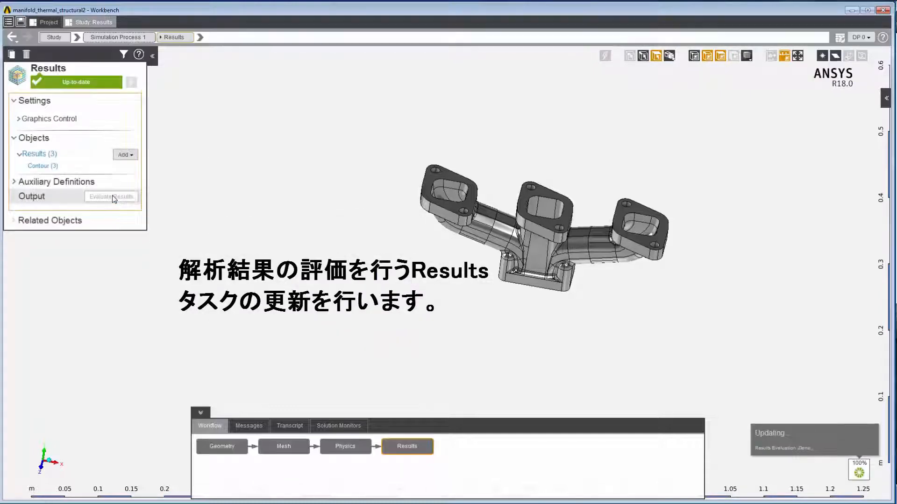
Display the equivalent stress, displacement magnitude and temperature contours together, then play and stop their animation
left_click(47, 157)
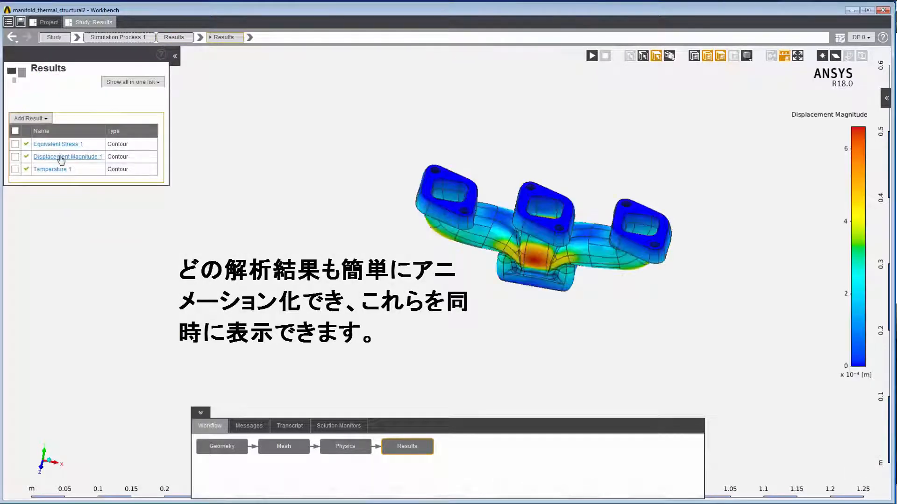
left_click(15, 169)
left_click(15, 144)
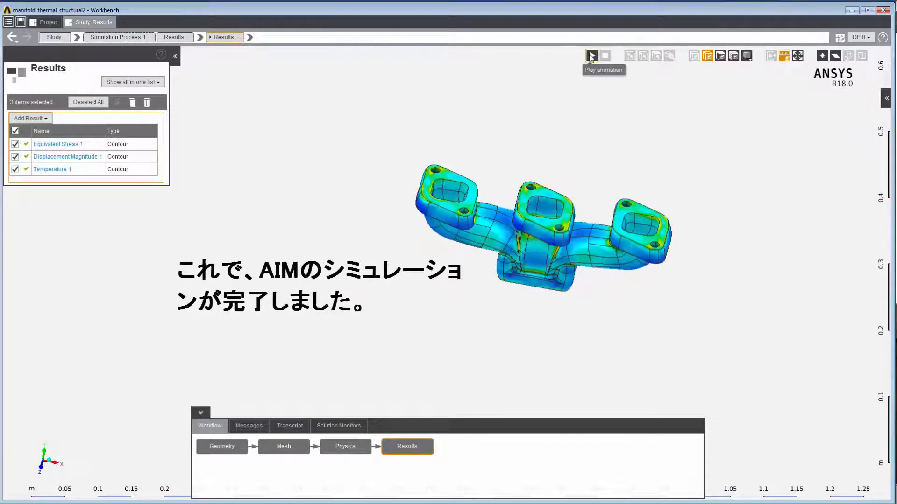
left_click(592, 56)
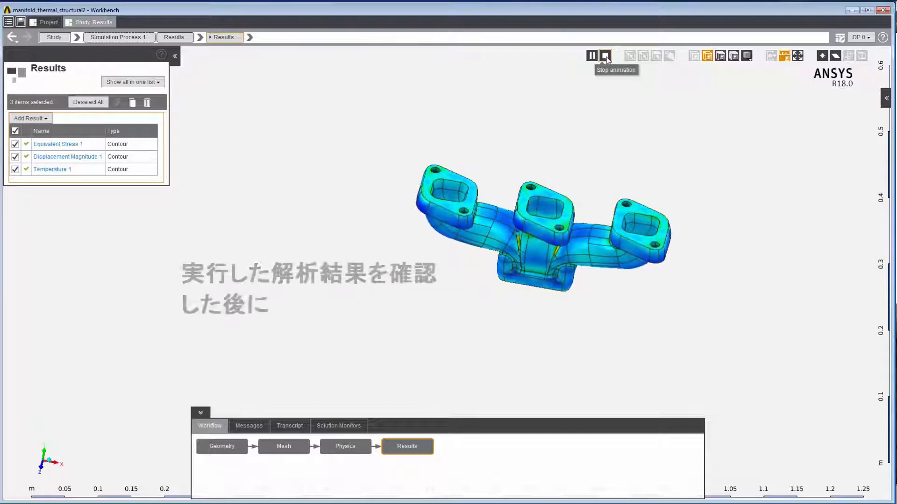
left_click(606, 58)
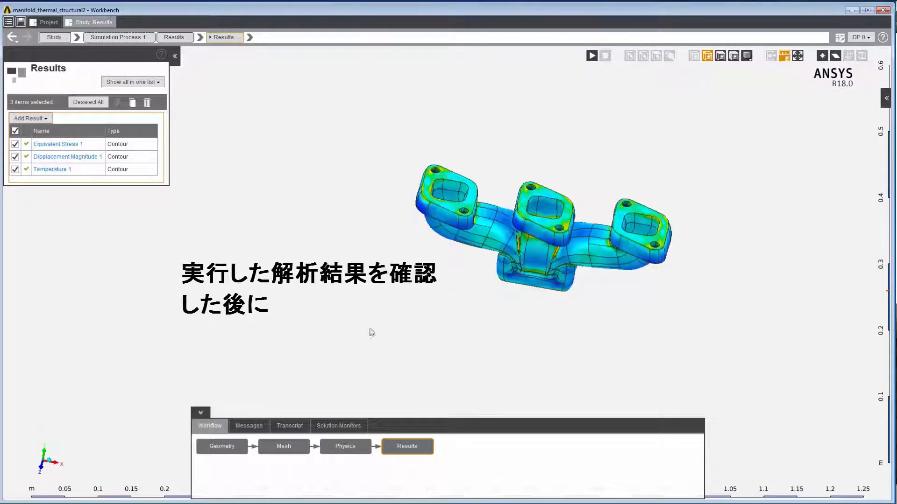
Review the settings of the Physics, Mesh and Geometry tasks in the workflow
left_click(340, 450)
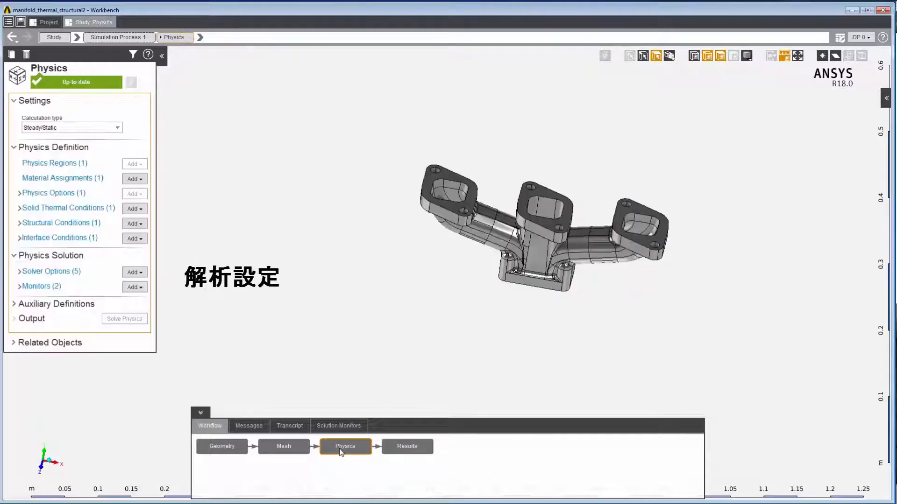
left_click(285, 447)
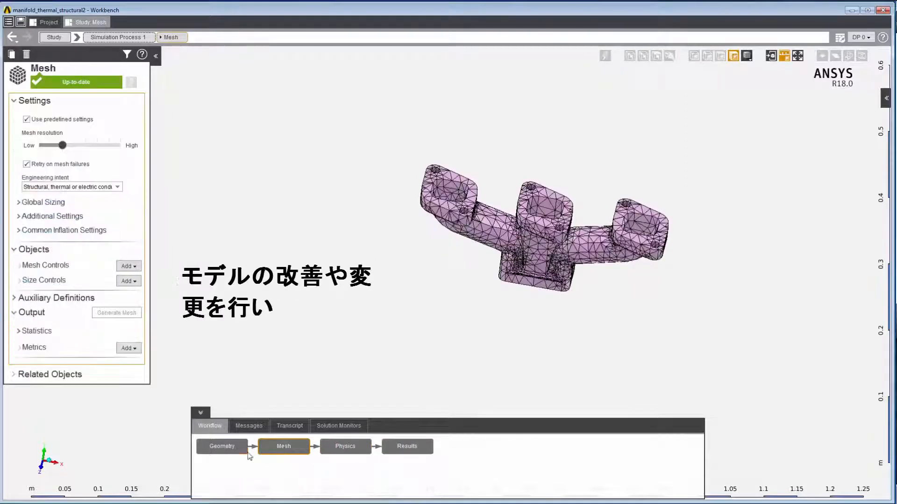
left_click(227, 449)
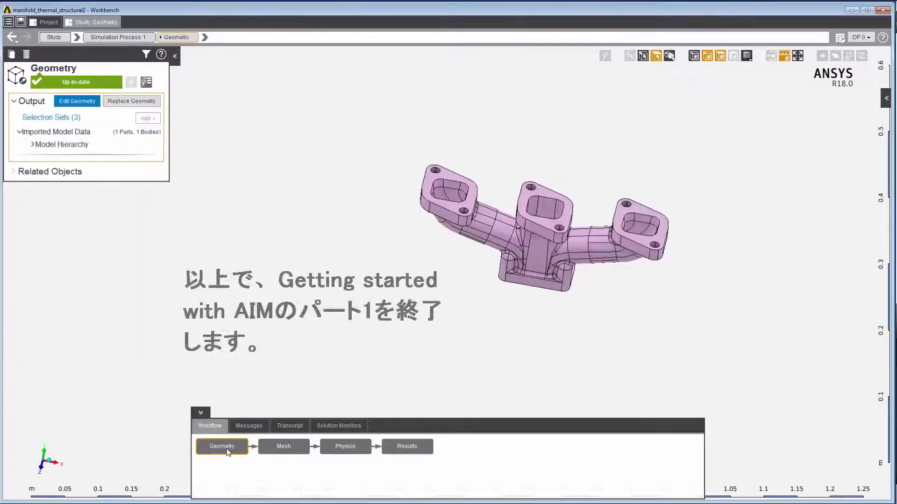